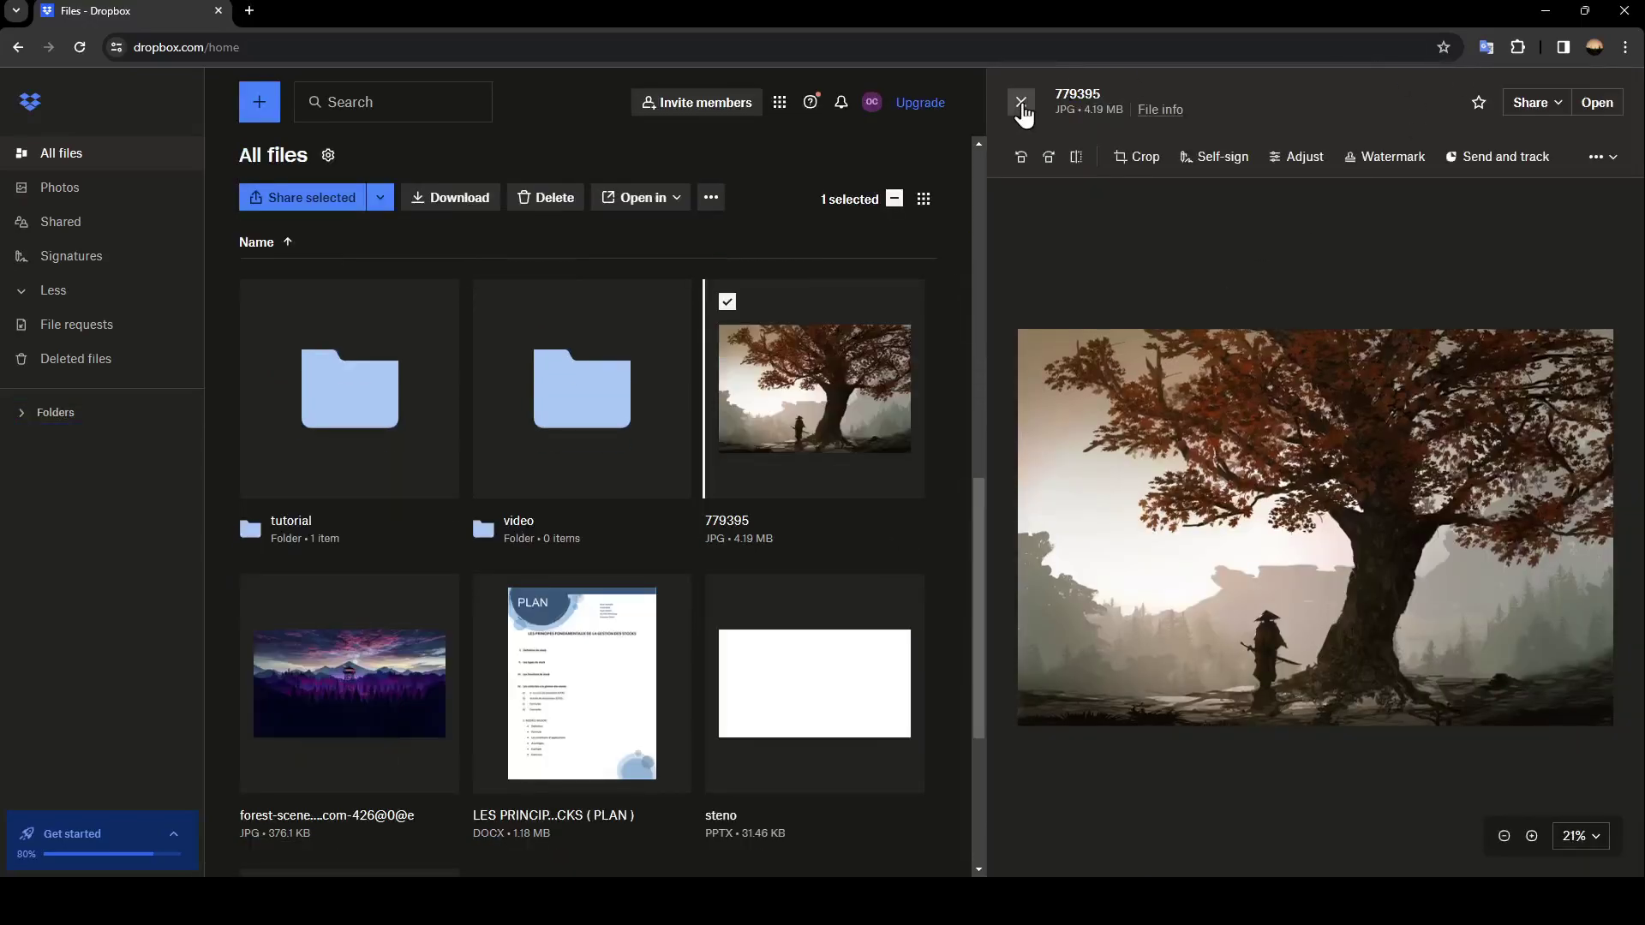
Step: Close the 779395 image preview to return to All files
{"action": "left_click", "coordinate": [1021, 106]}
{"action": "scroll", "coordinate": [1478, 450], "scroll_direction": "up", "scroll_amount": 5}
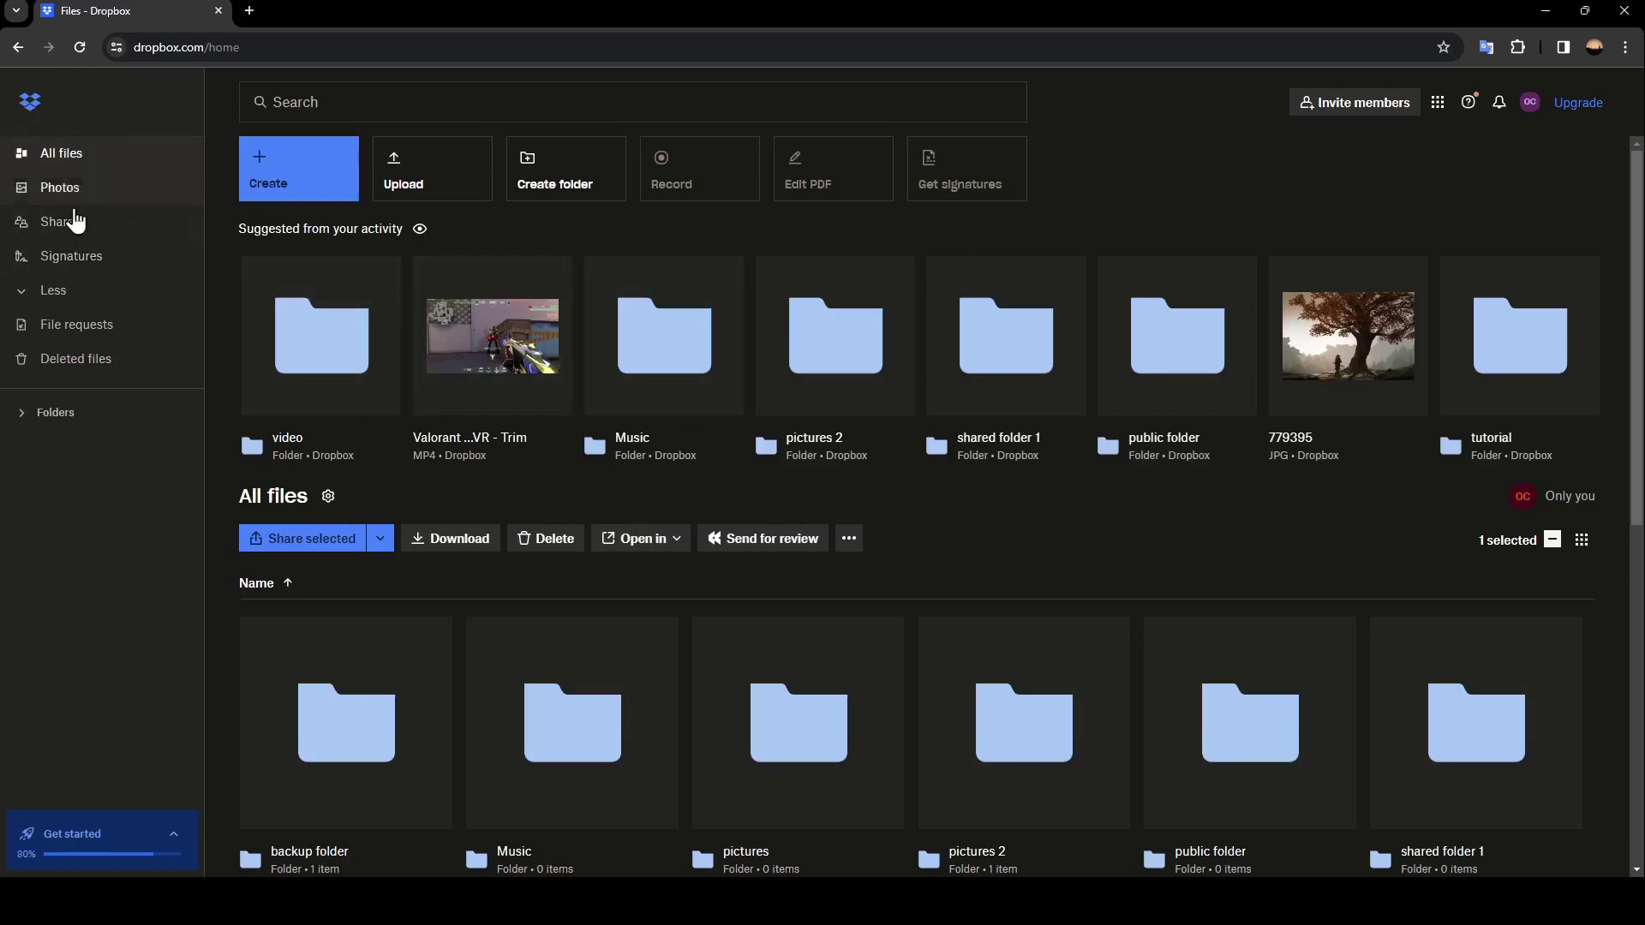
Step: Toggle the sidebar More/Less and Folders entries, leaving the sidebar collapsed
{"action": "left_click", "coordinate": [72, 302]}
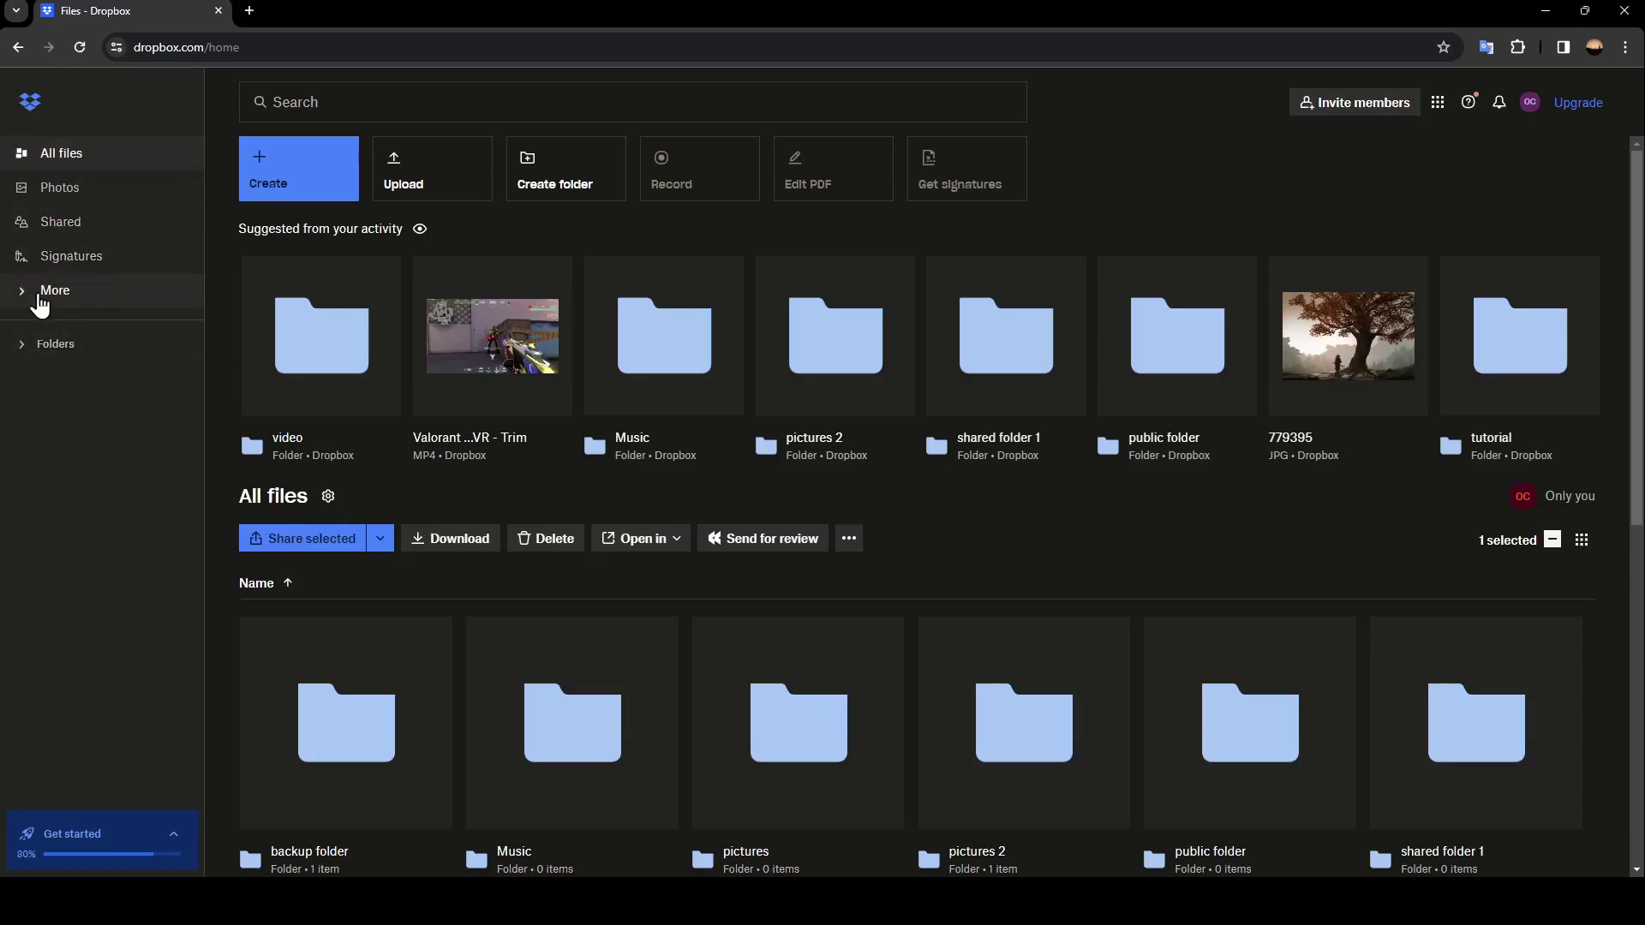
{"action": "left_click", "coordinate": [65, 298]}
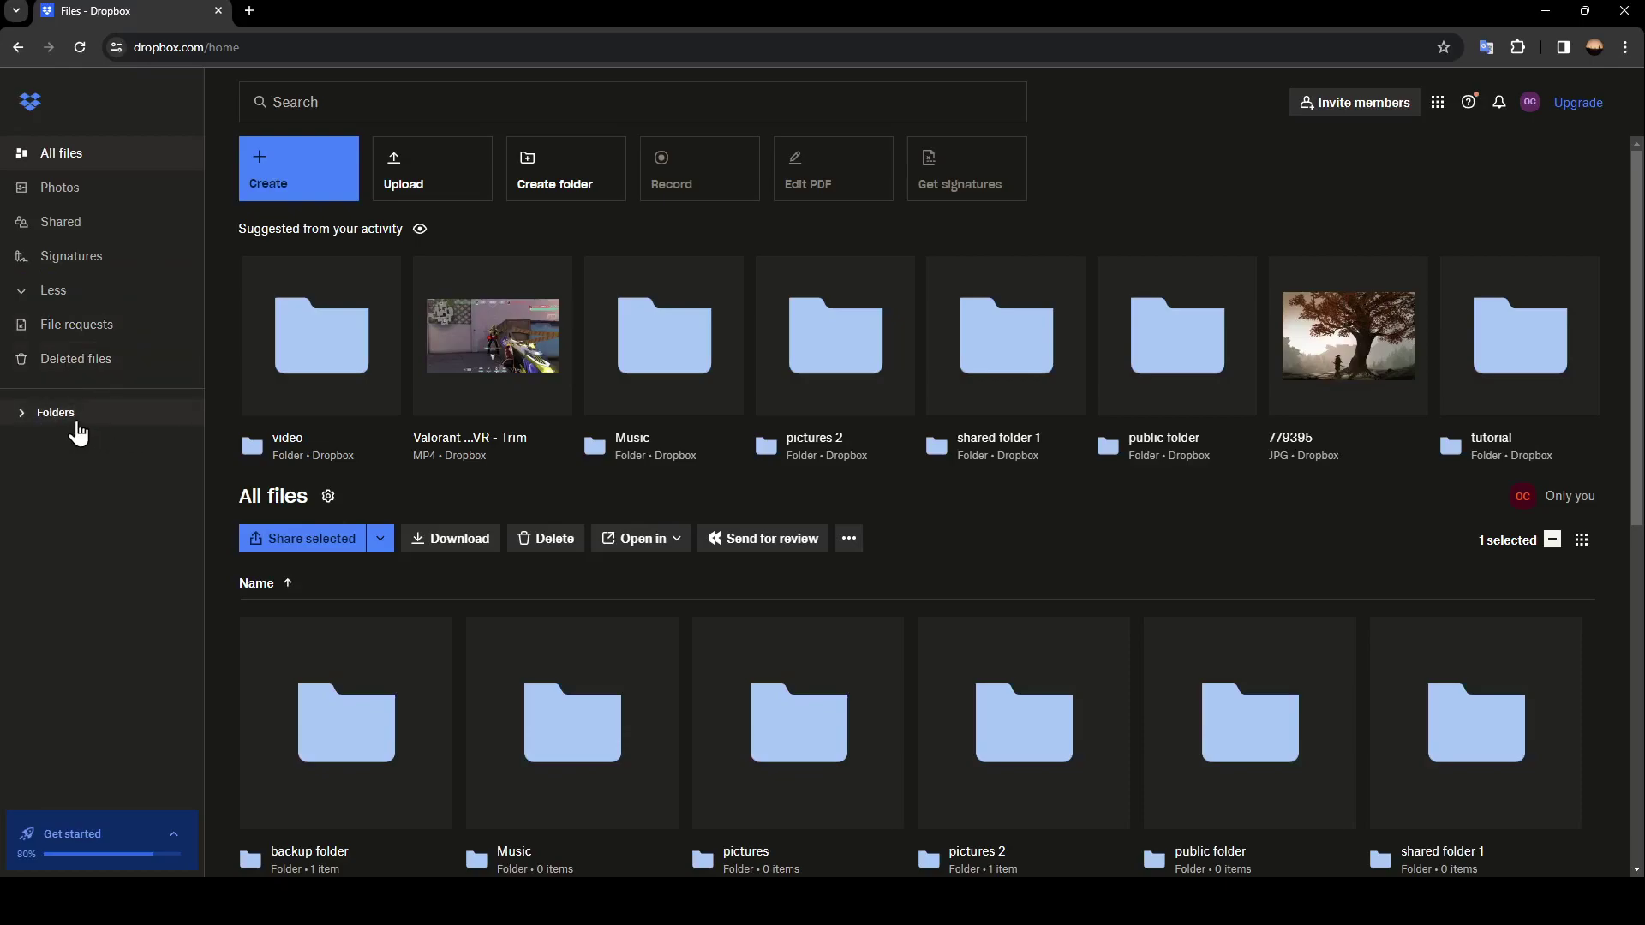
{"action": "left_click", "coordinate": [76, 423]}
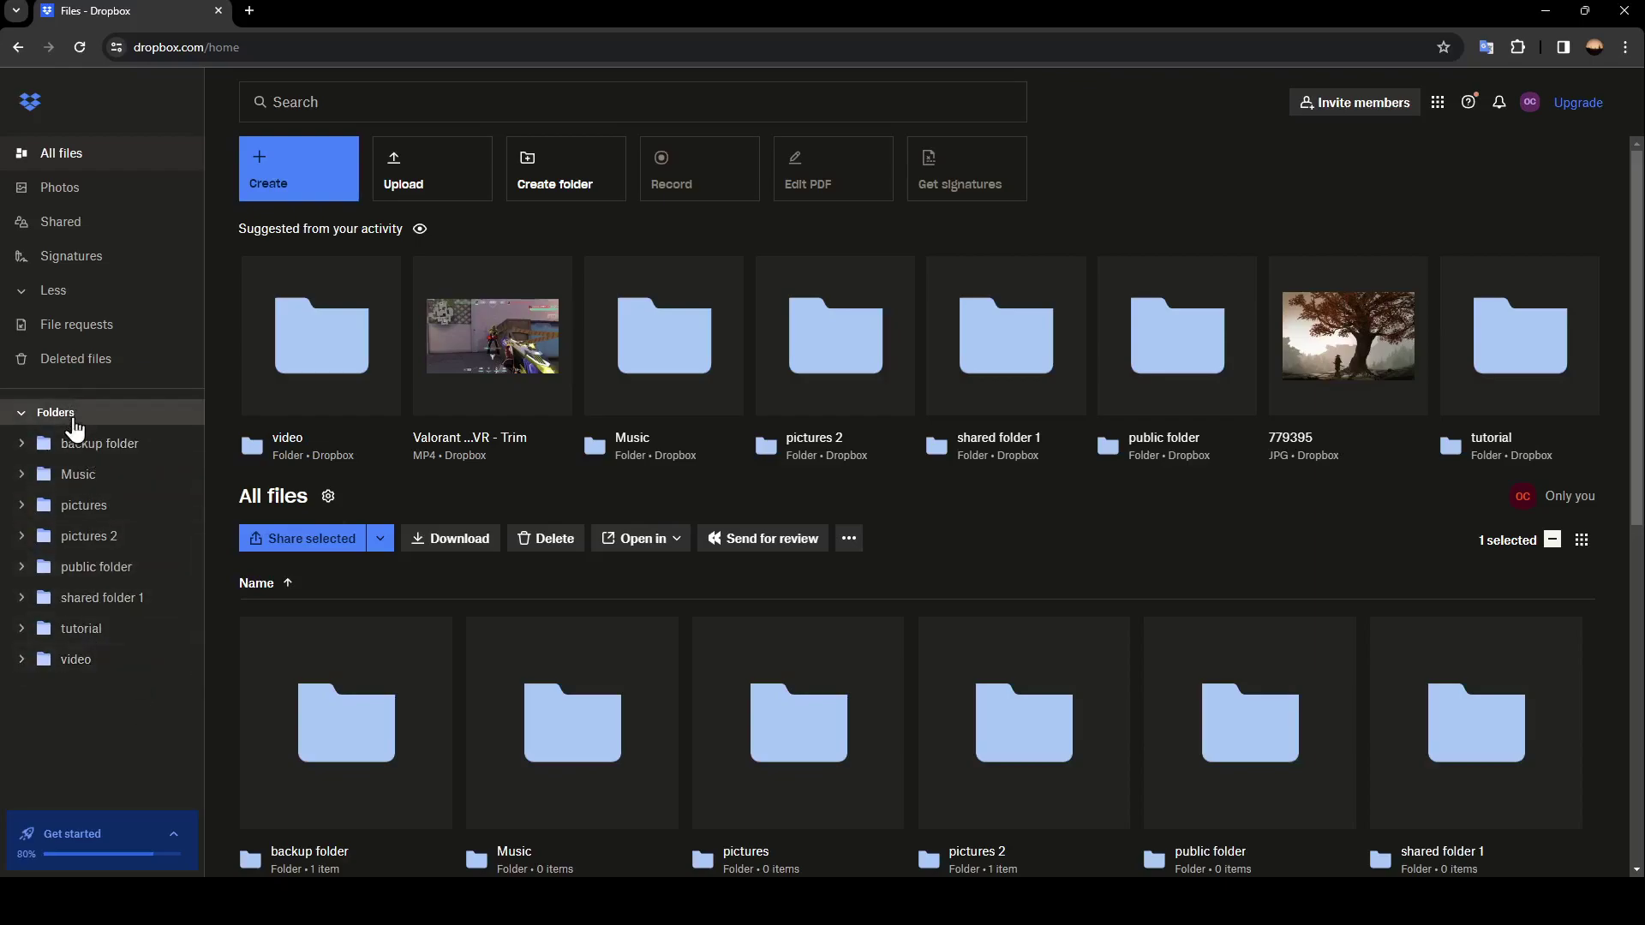
{"action": "left_click", "coordinate": [74, 422]}
{"action": "left_click", "coordinate": [97, 288]}
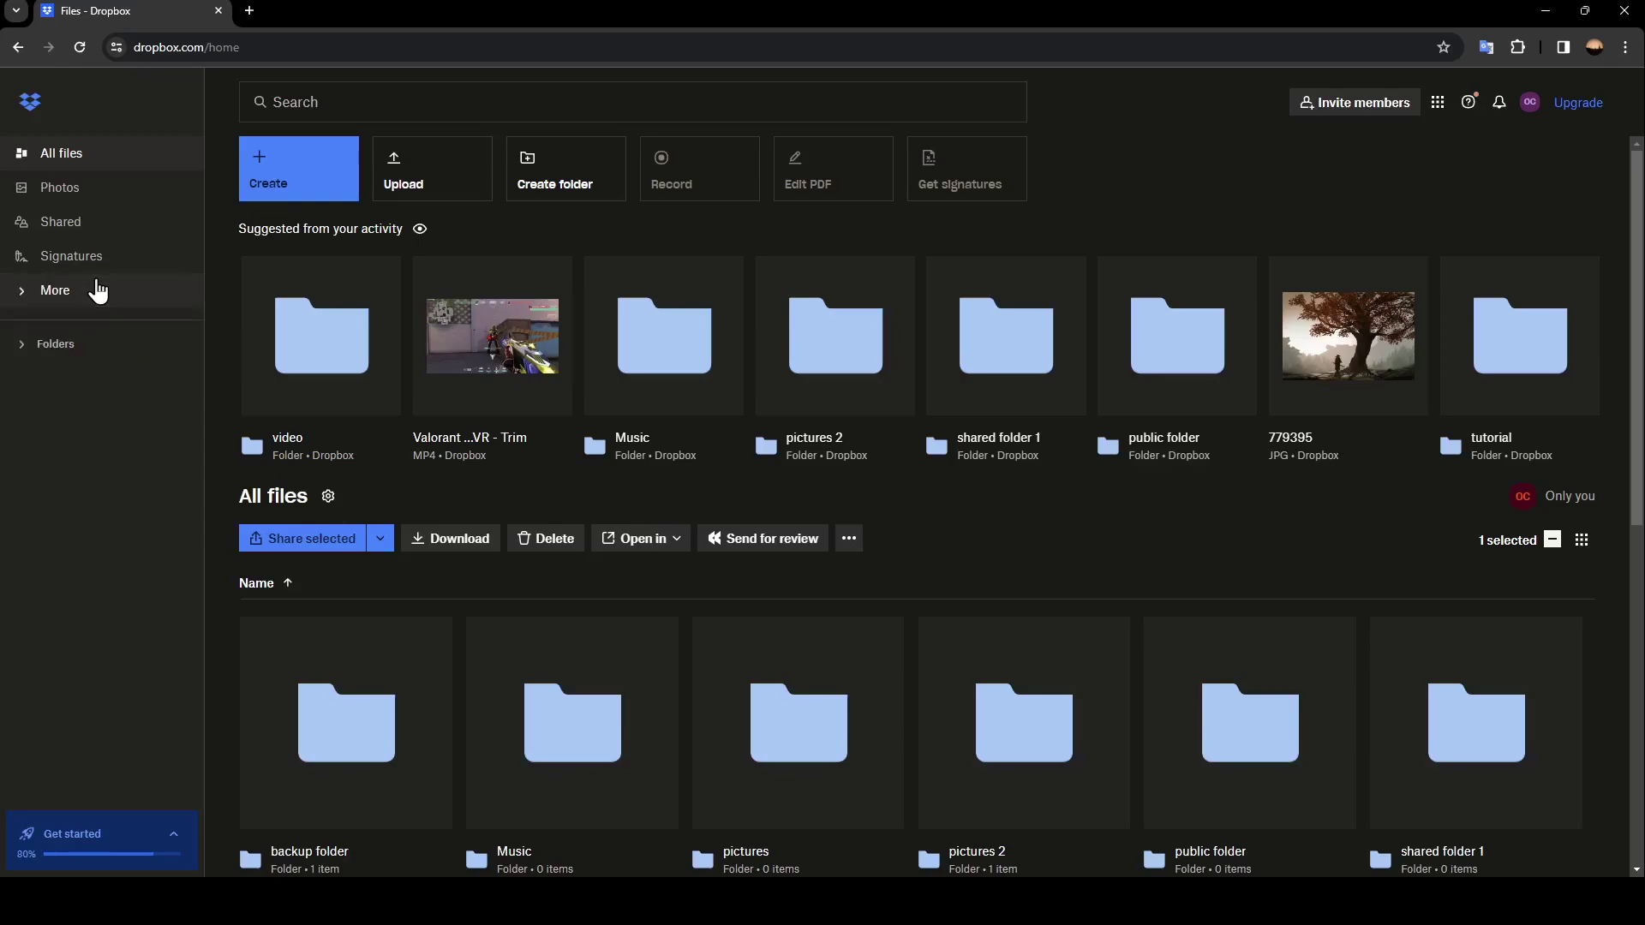
Step: Upload 'New folder (2).zip' from the computer via Create > Upload > File
{"action": "left_click", "coordinate": [268, 194]}
{"action": "mouse_move", "coordinate": [299, 451]}
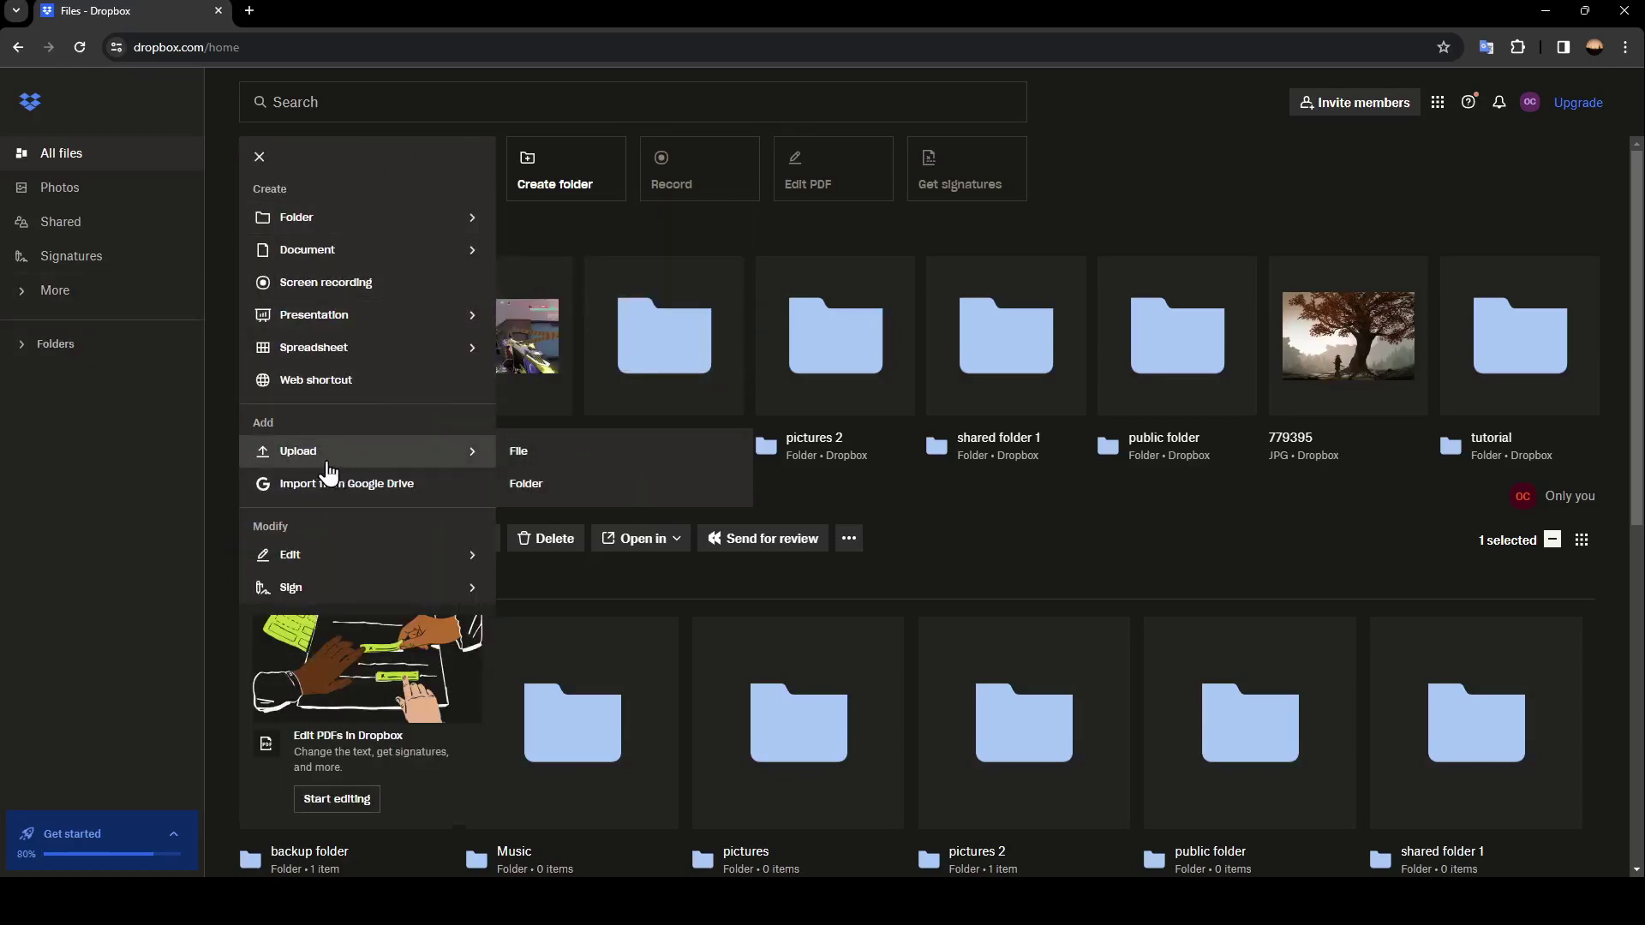
{"action": "left_click", "coordinate": [147, 191]}
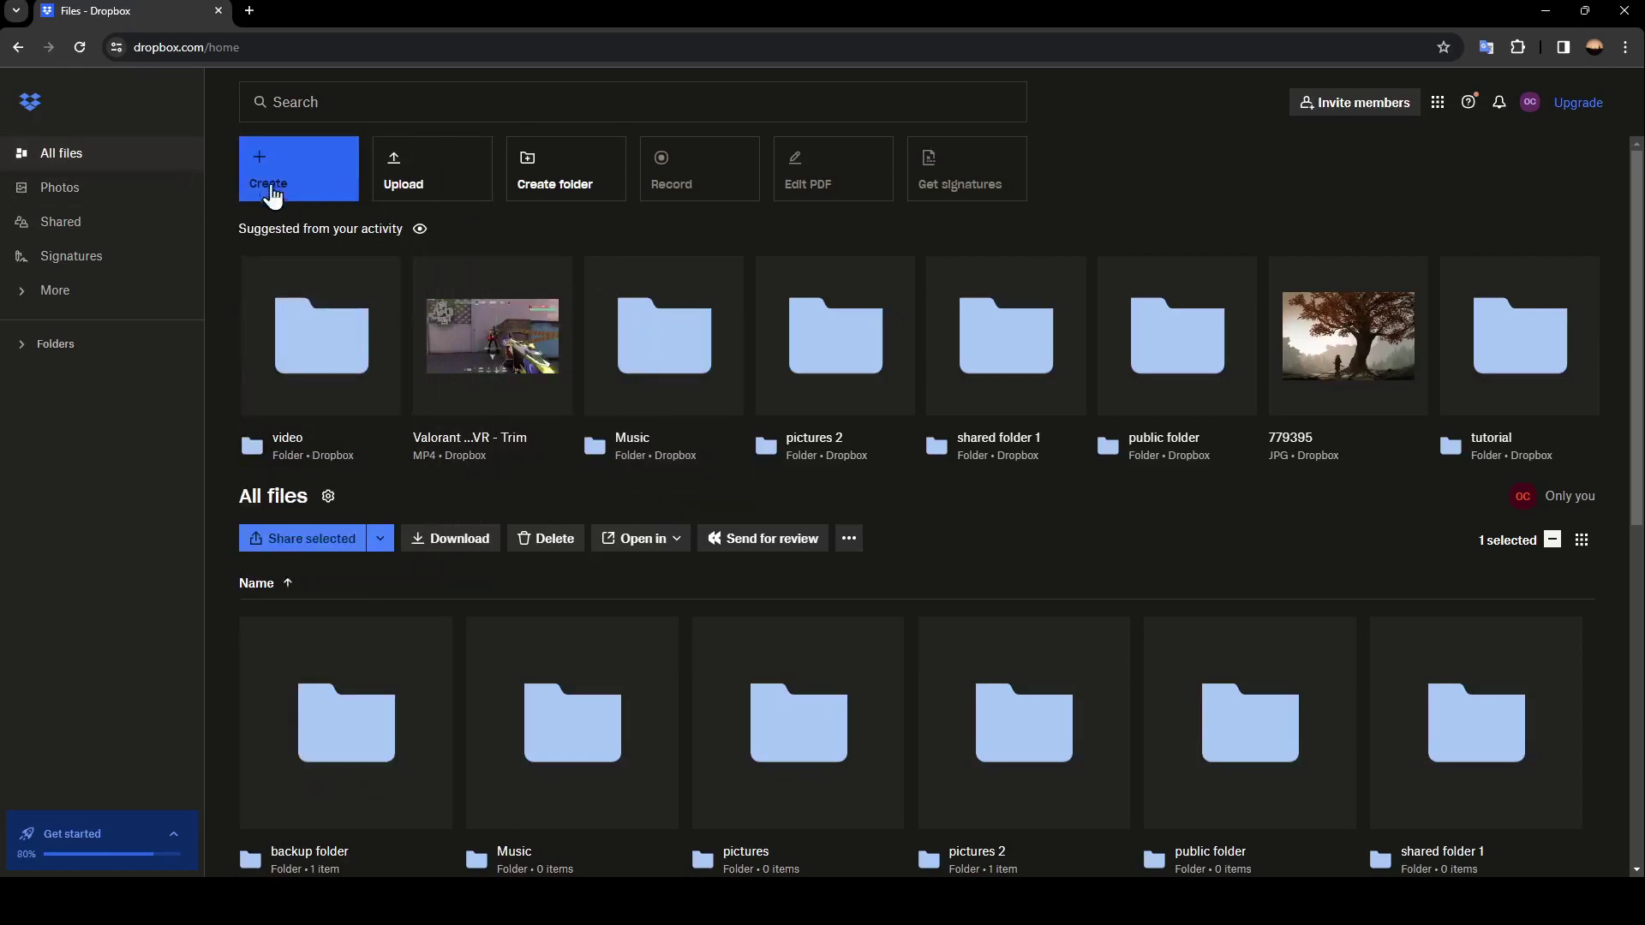
{"action": "left_click", "coordinate": [294, 174]}
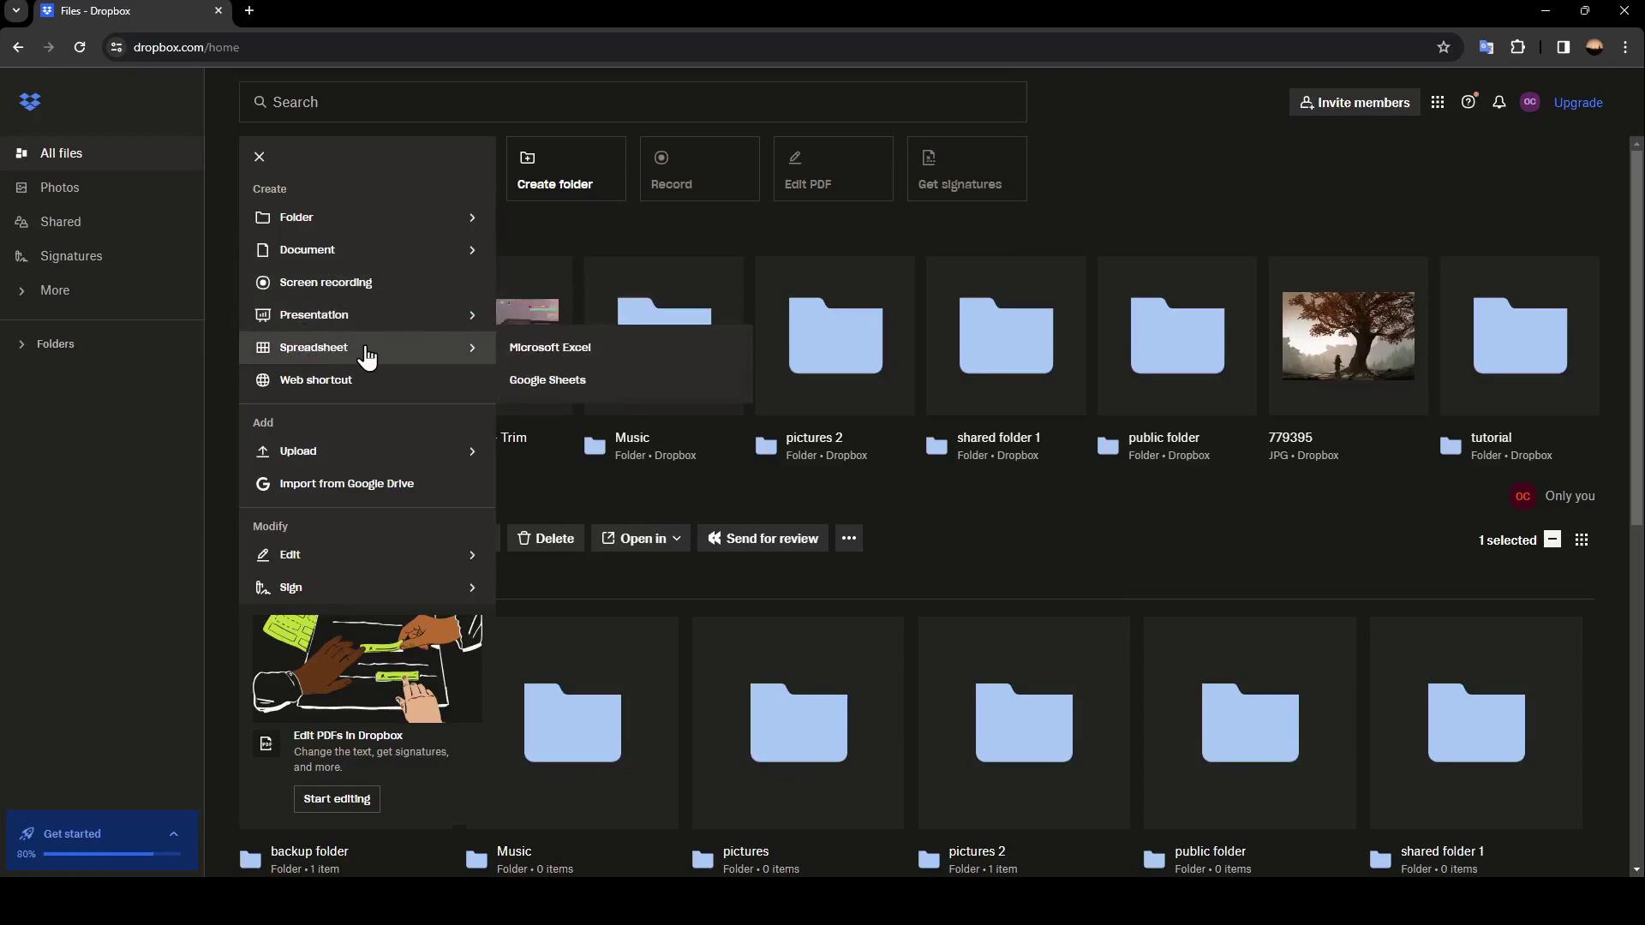
{"action": "mouse_move", "coordinate": [298, 451]}
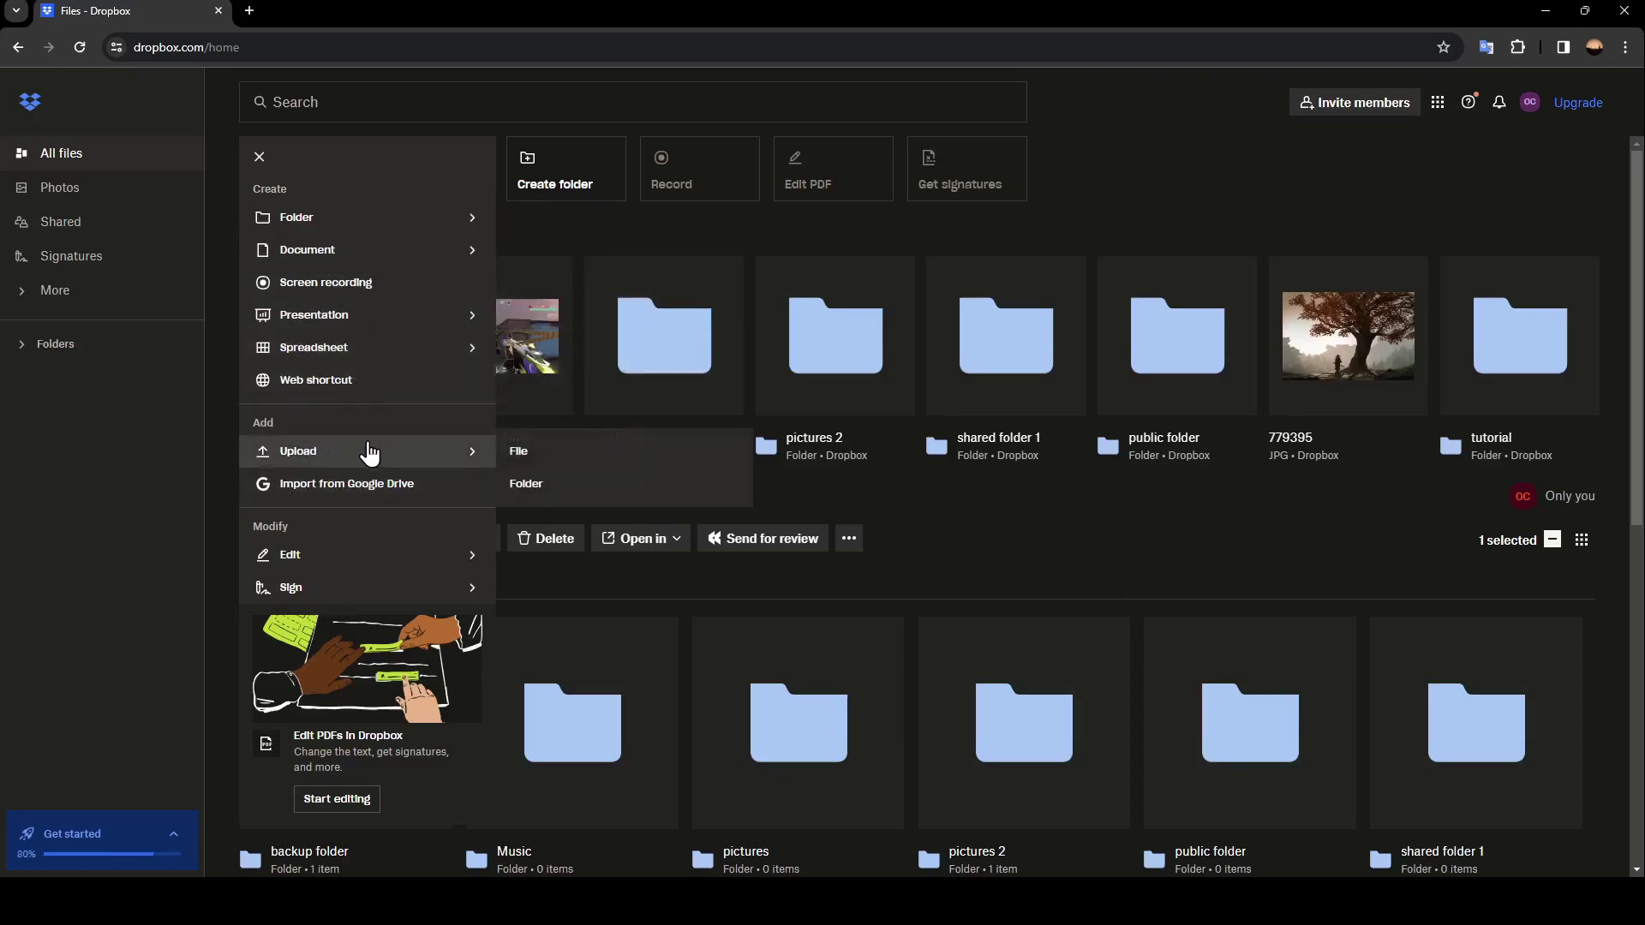
{"action": "key", "text": "Down"}
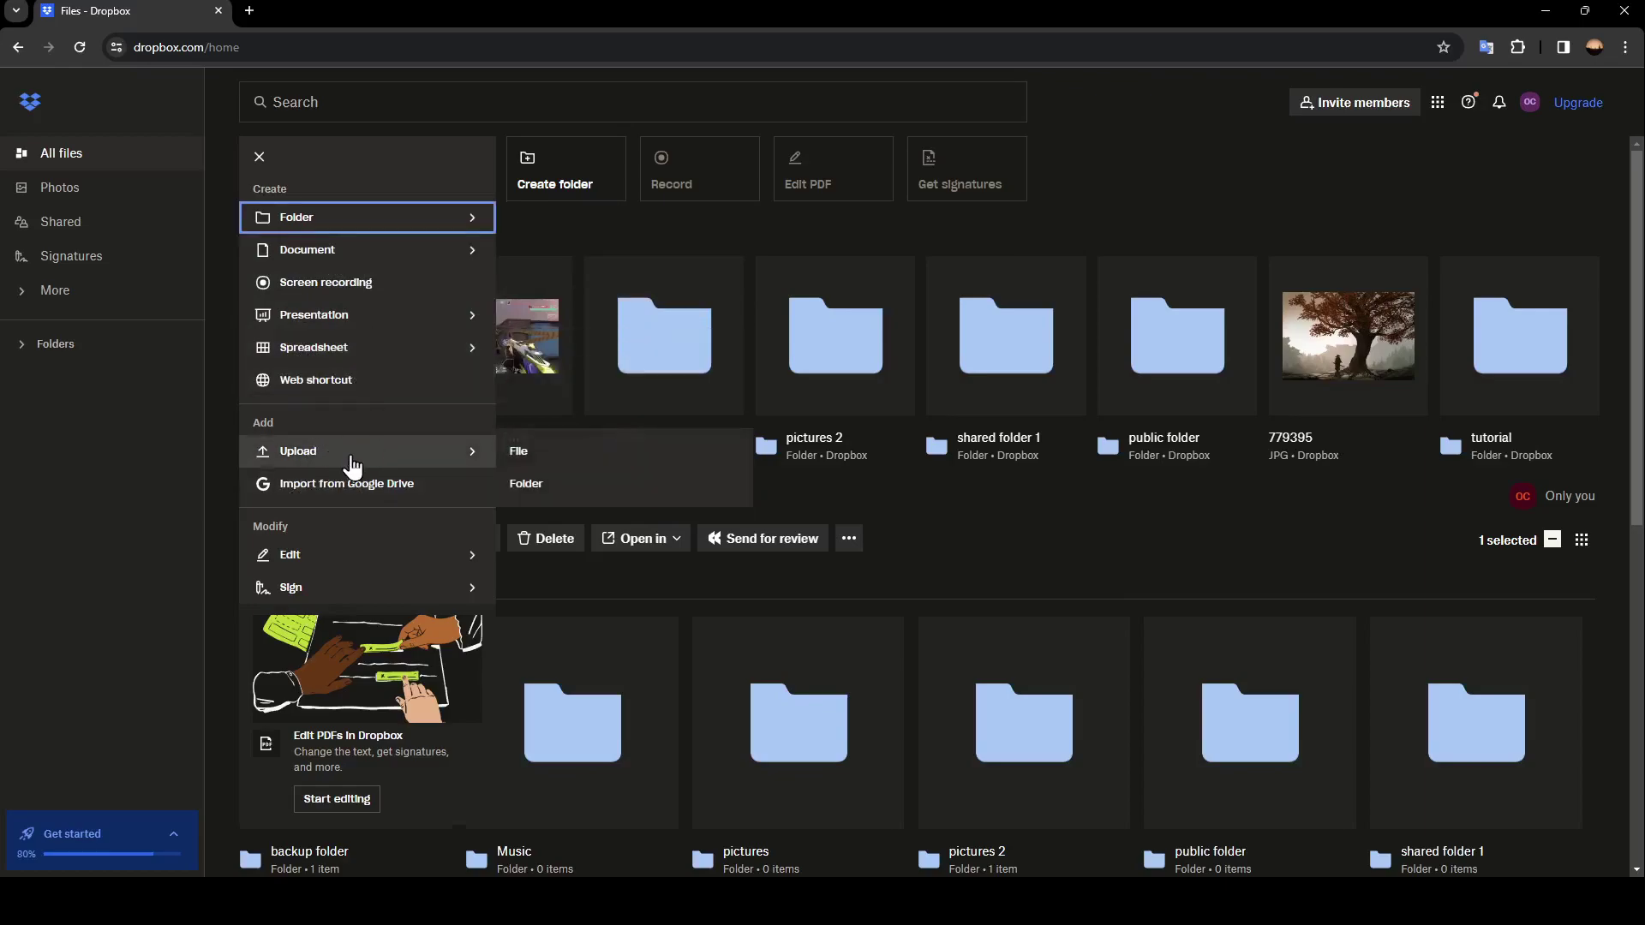
{"action": "left_click", "coordinate": [556, 473]}
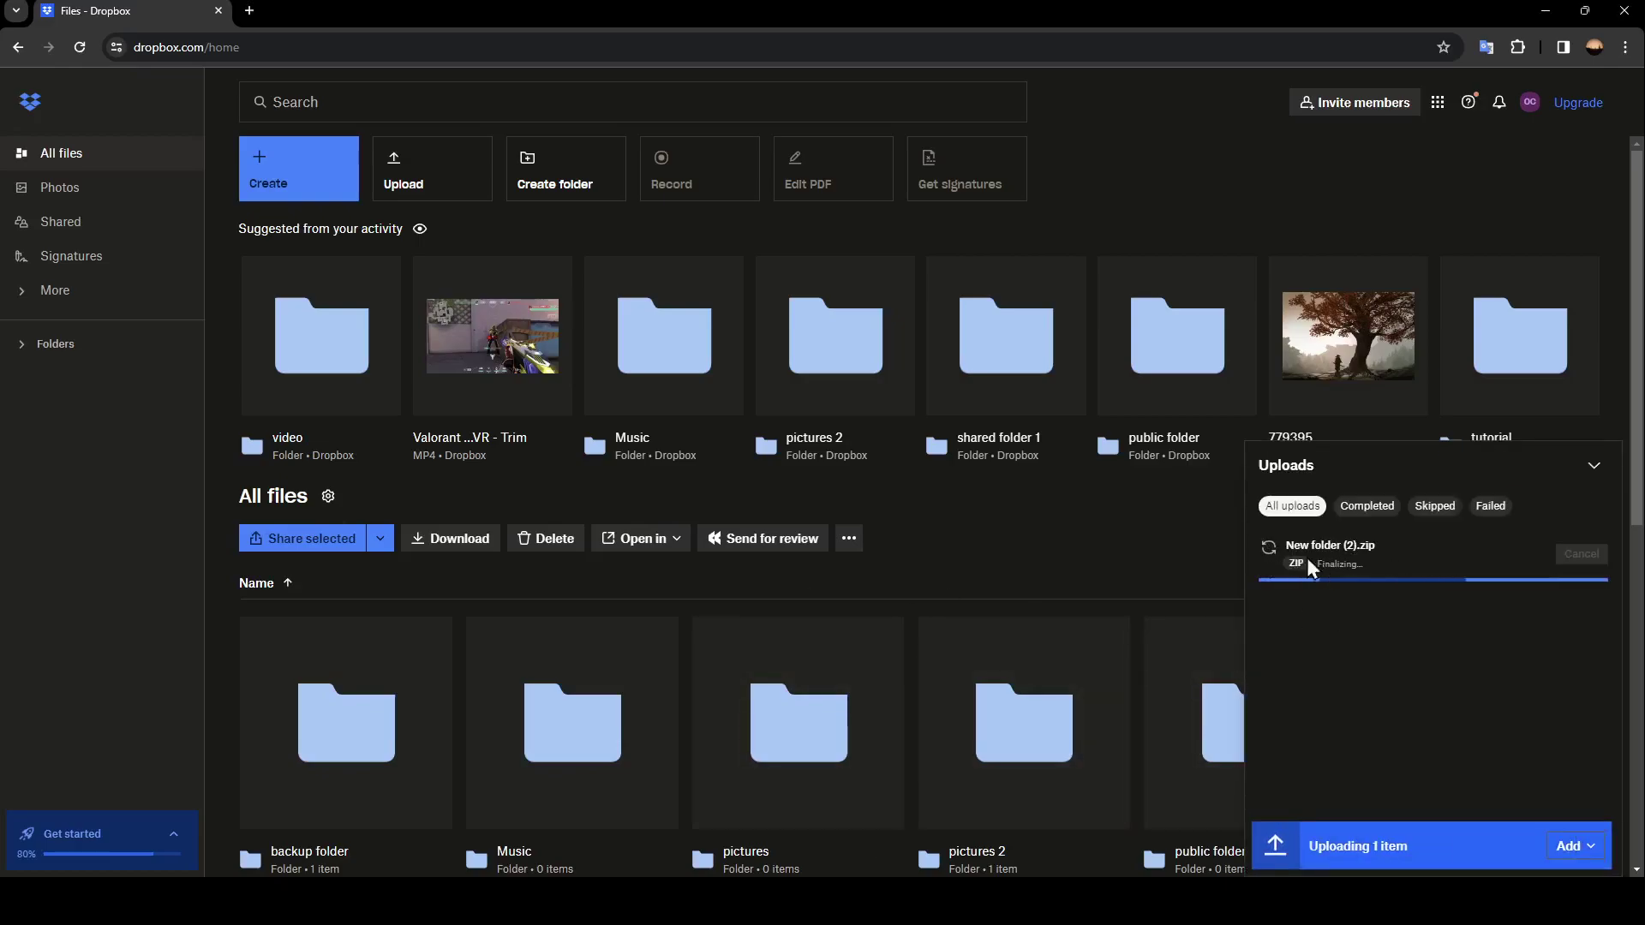
{"action": "scroll", "coordinate": [1308, 558], "scroll_direction": "down", "scroll_amount": 2}
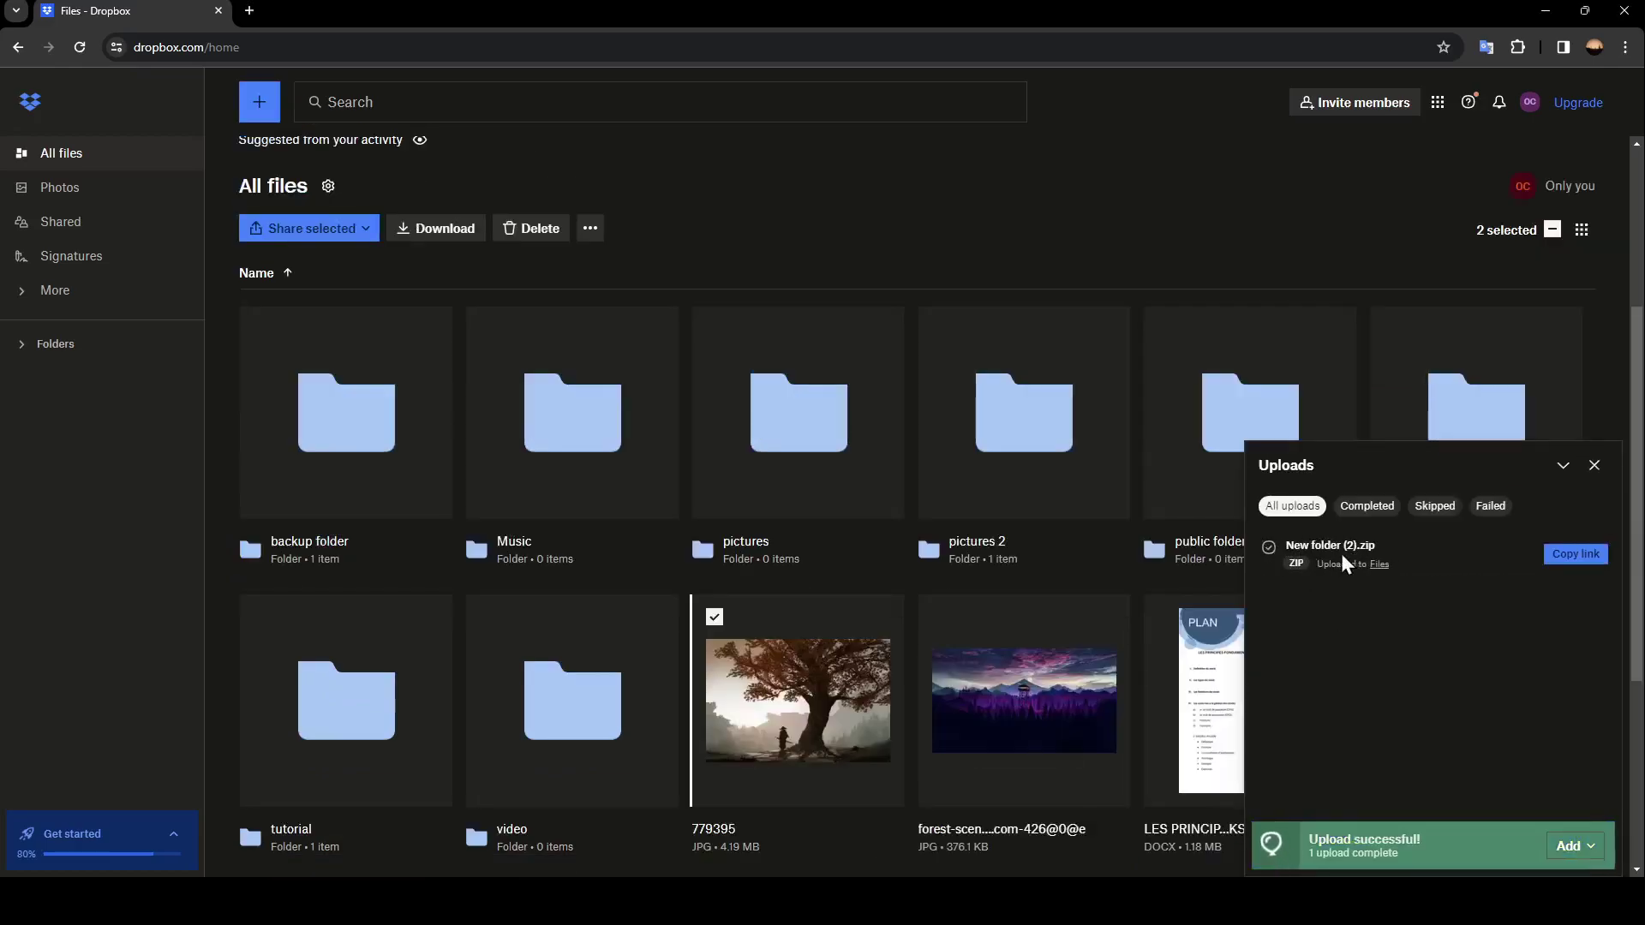
Step: Close the completed Uploads summary for 'New folder (2).zip'
{"action": "left_click", "coordinate": [1419, 609]}
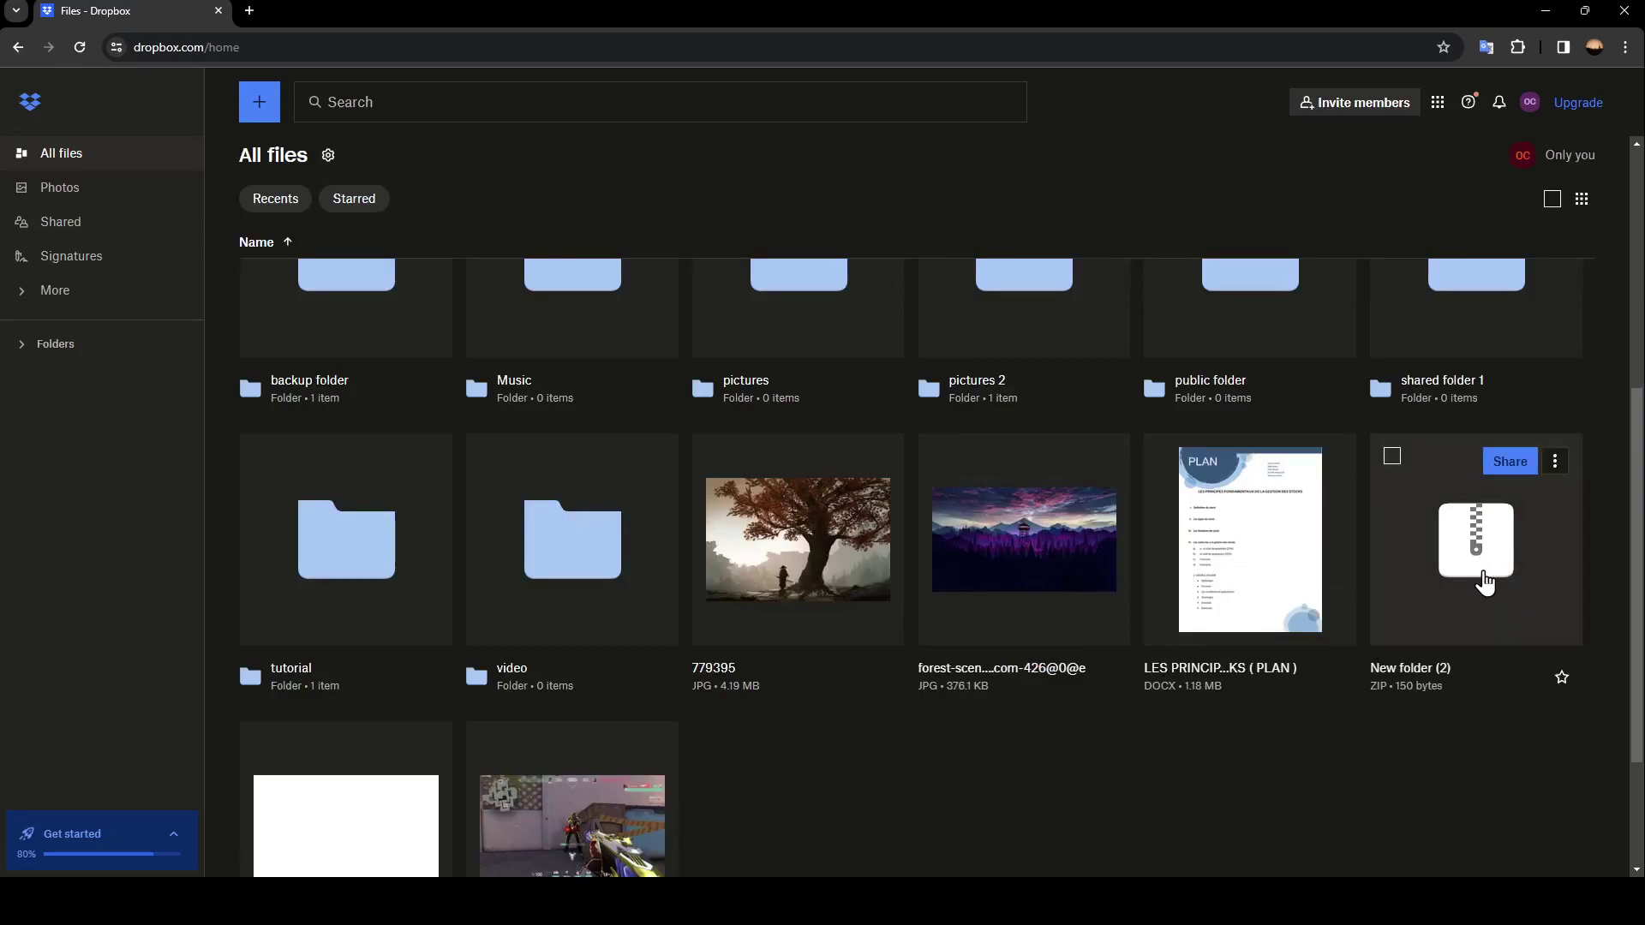
{"action": "mouse_move", "coordinate": [1476, 541]}
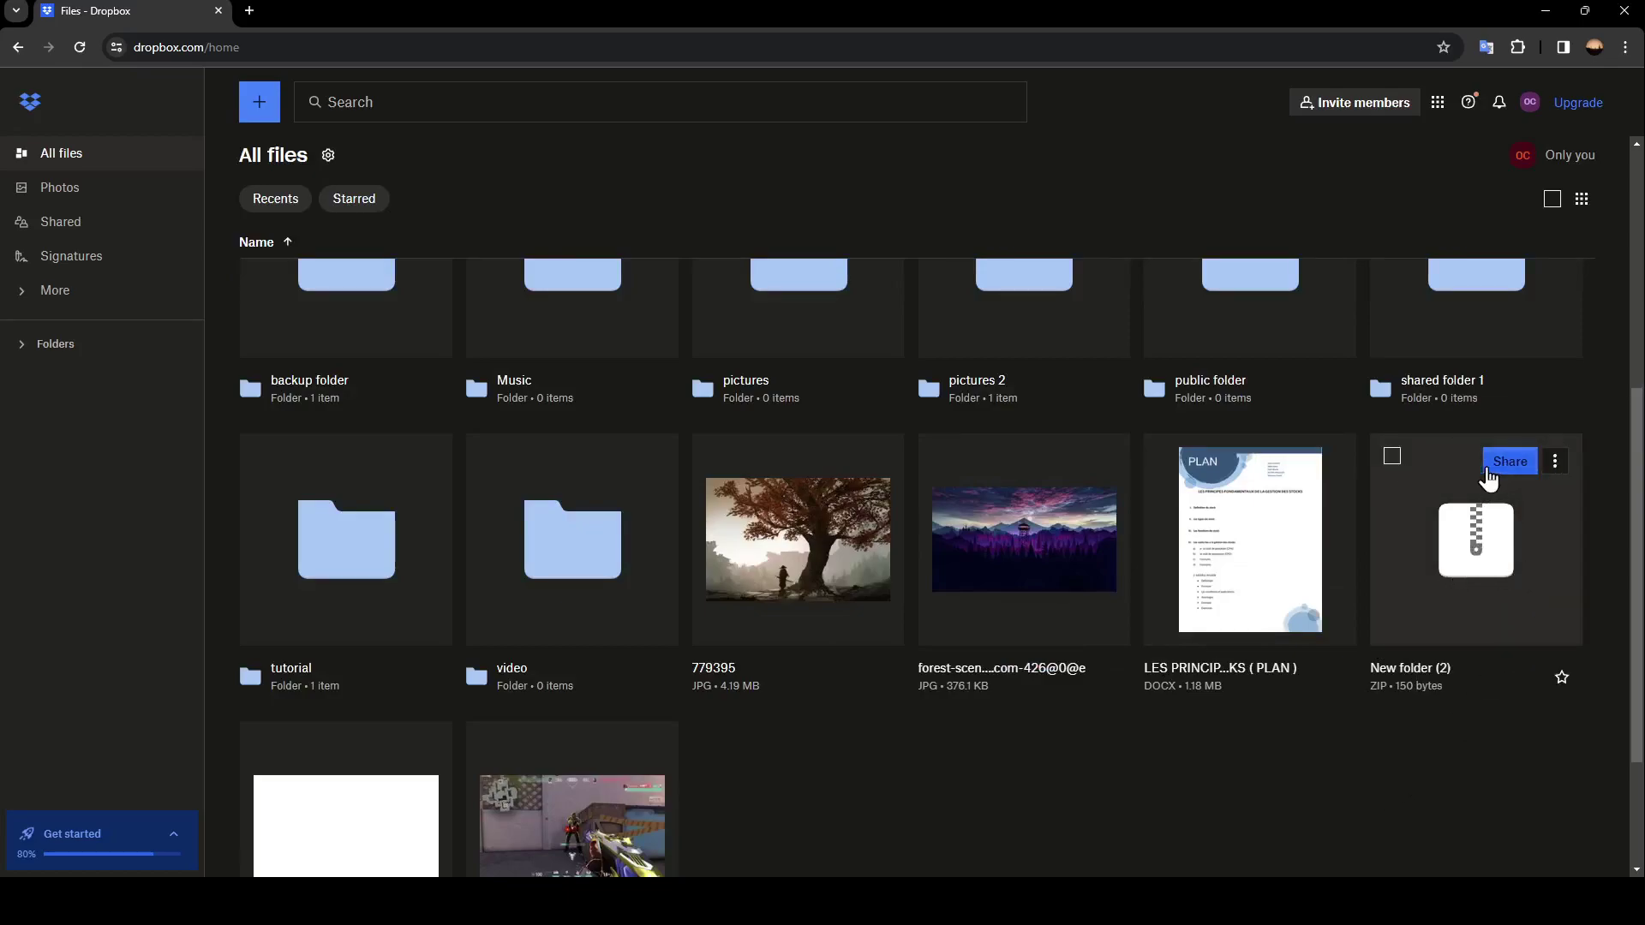
Step: Extract all contents of 'New folder (2).zip' from its options menu
{"action": "left_click", "coordinate": [1555, 465]}
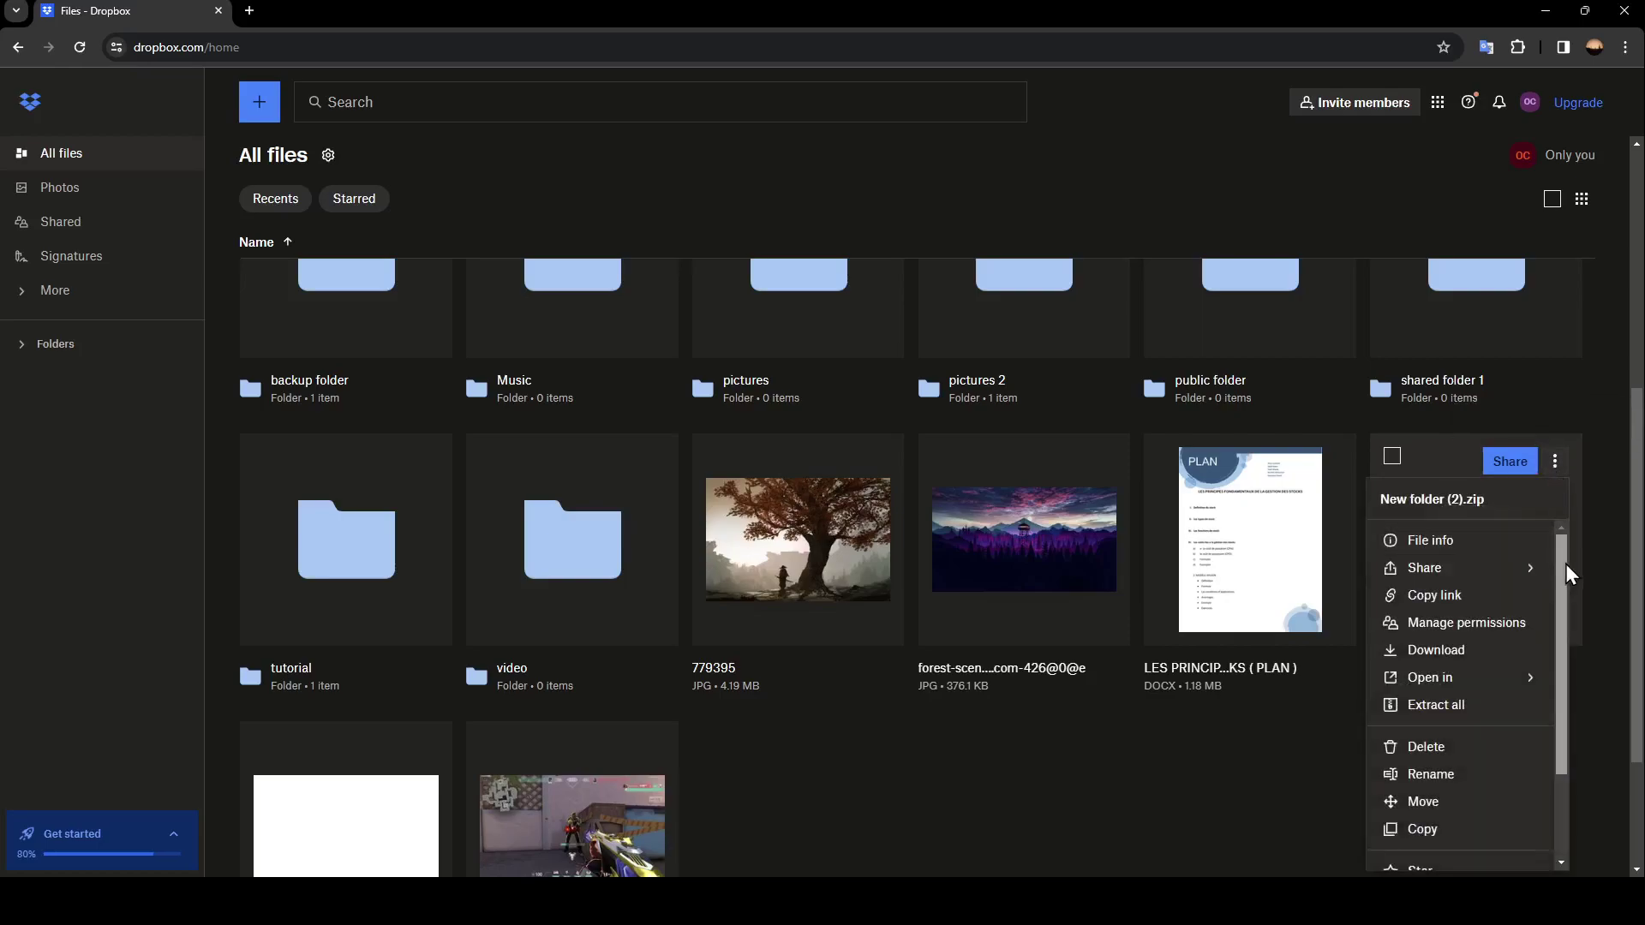
{"action": "left_click_drag", "start_coordinate": [1566, 564], "coordinate": [1563, 602]}
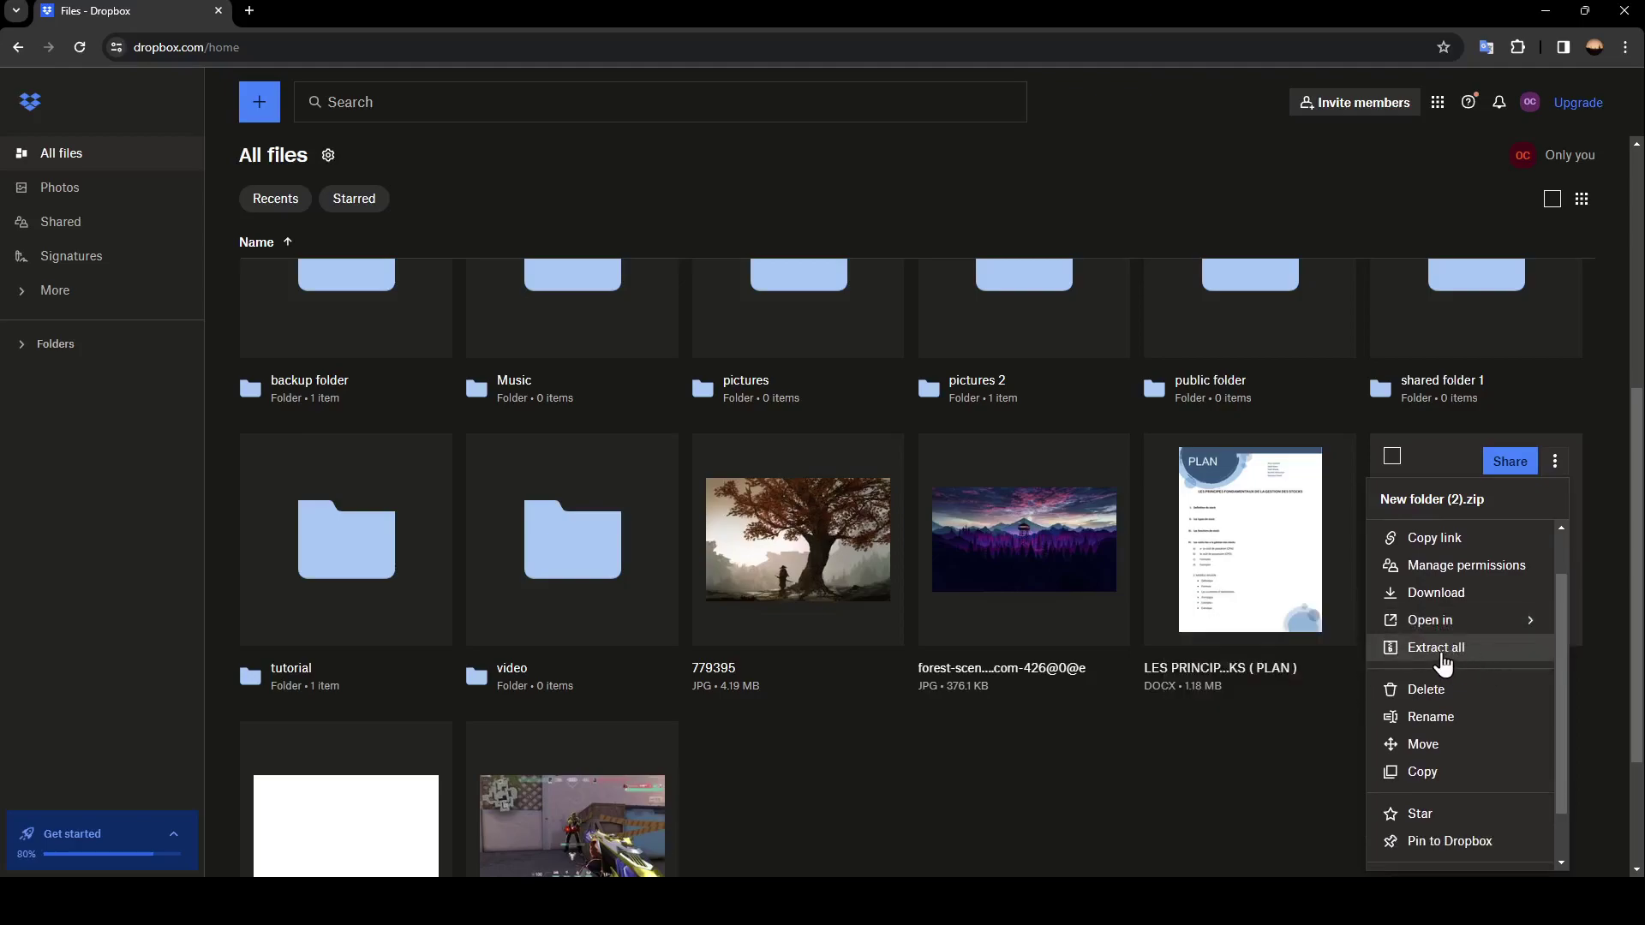
{"action": "left_click", "coordinate": [1435, 648]}
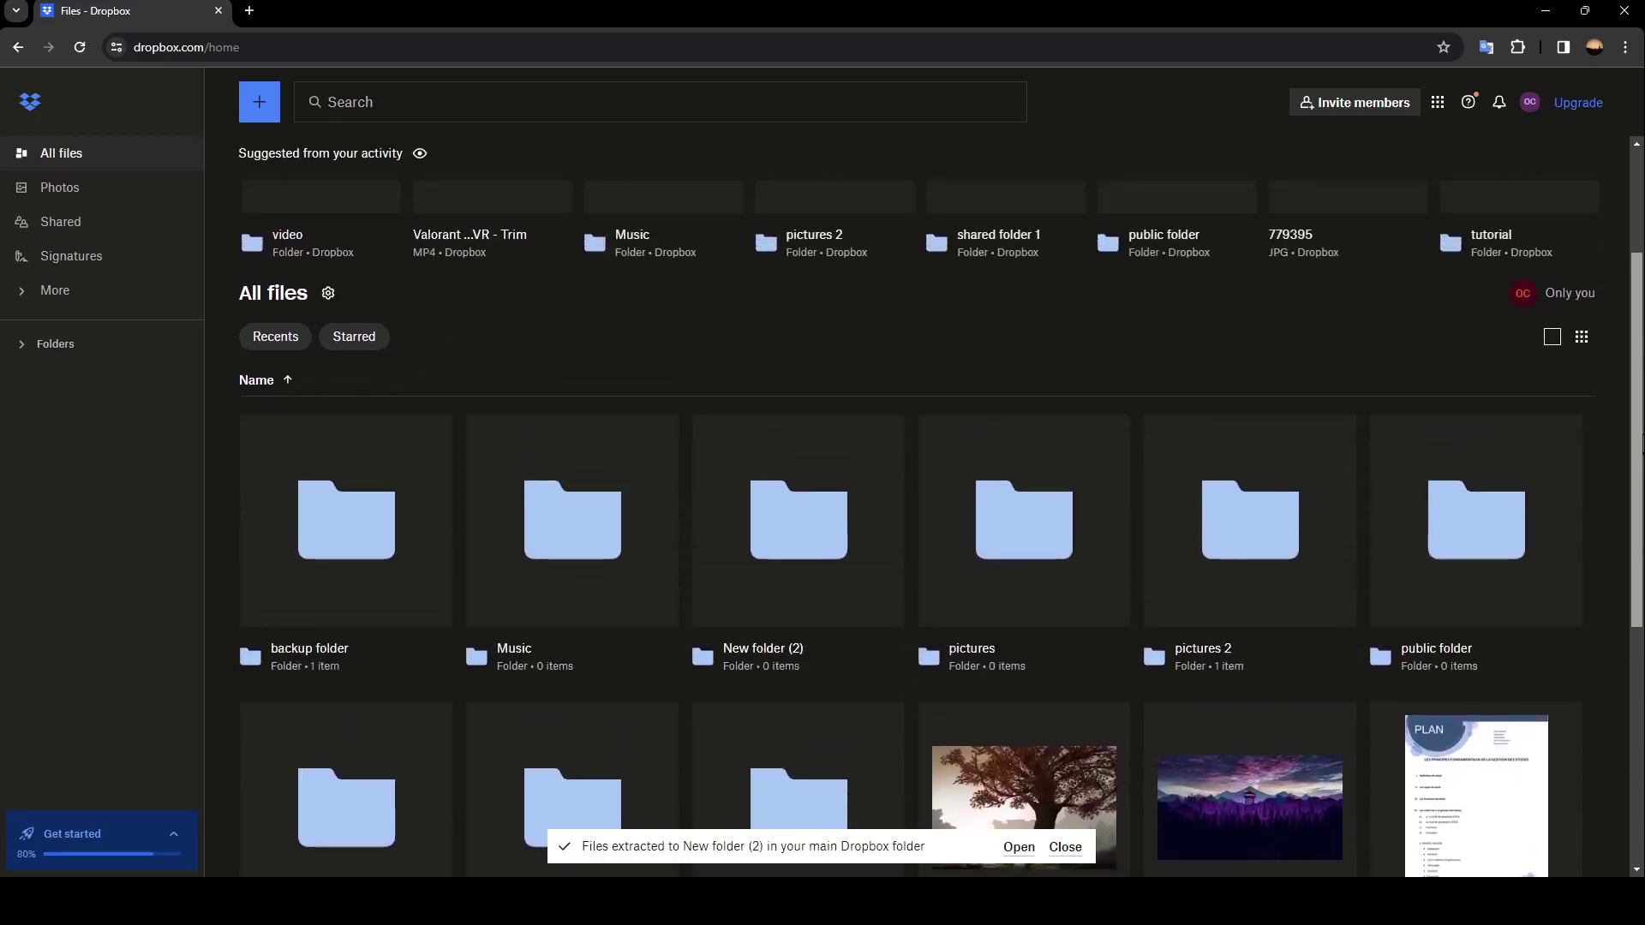
{"action": "scroll", "coordinate": [1627, 660], "scroll_direction": "down", "scroll_amount": 5}
{"action": "scroll", "coordinate": [1430, 680], "scroll_direction": "up", "scroll_amount": 2}
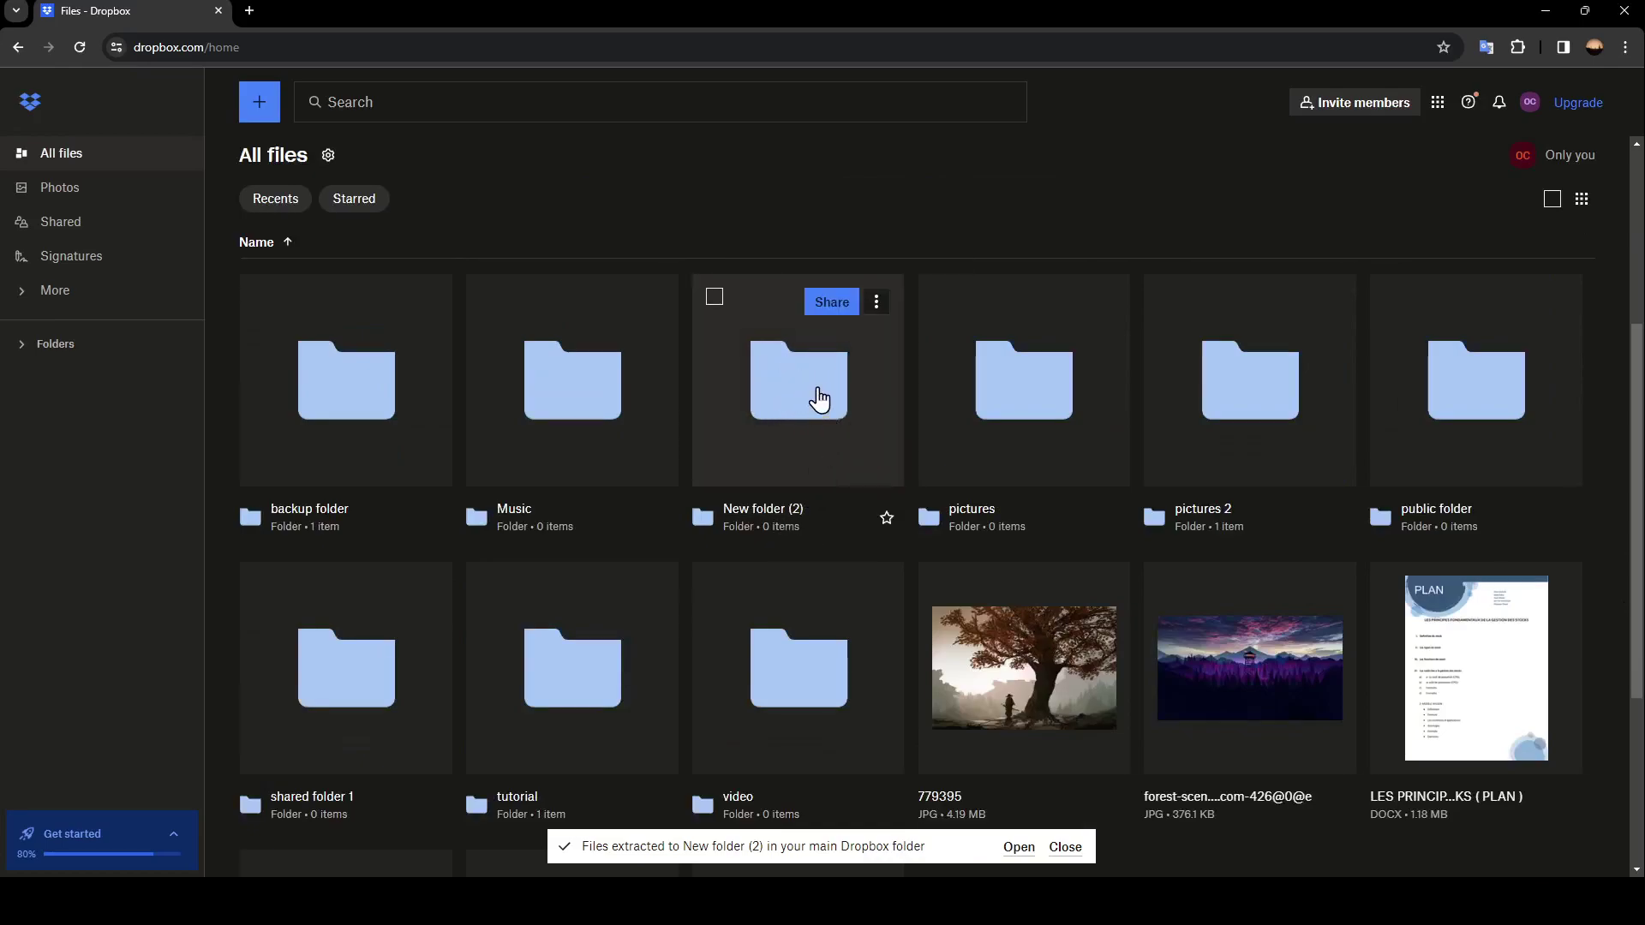
Step: Open the extracted 'New folder (2)' folder and close the Files extracted notice
{"action": "left_click", "coordinate": [782, 395]}
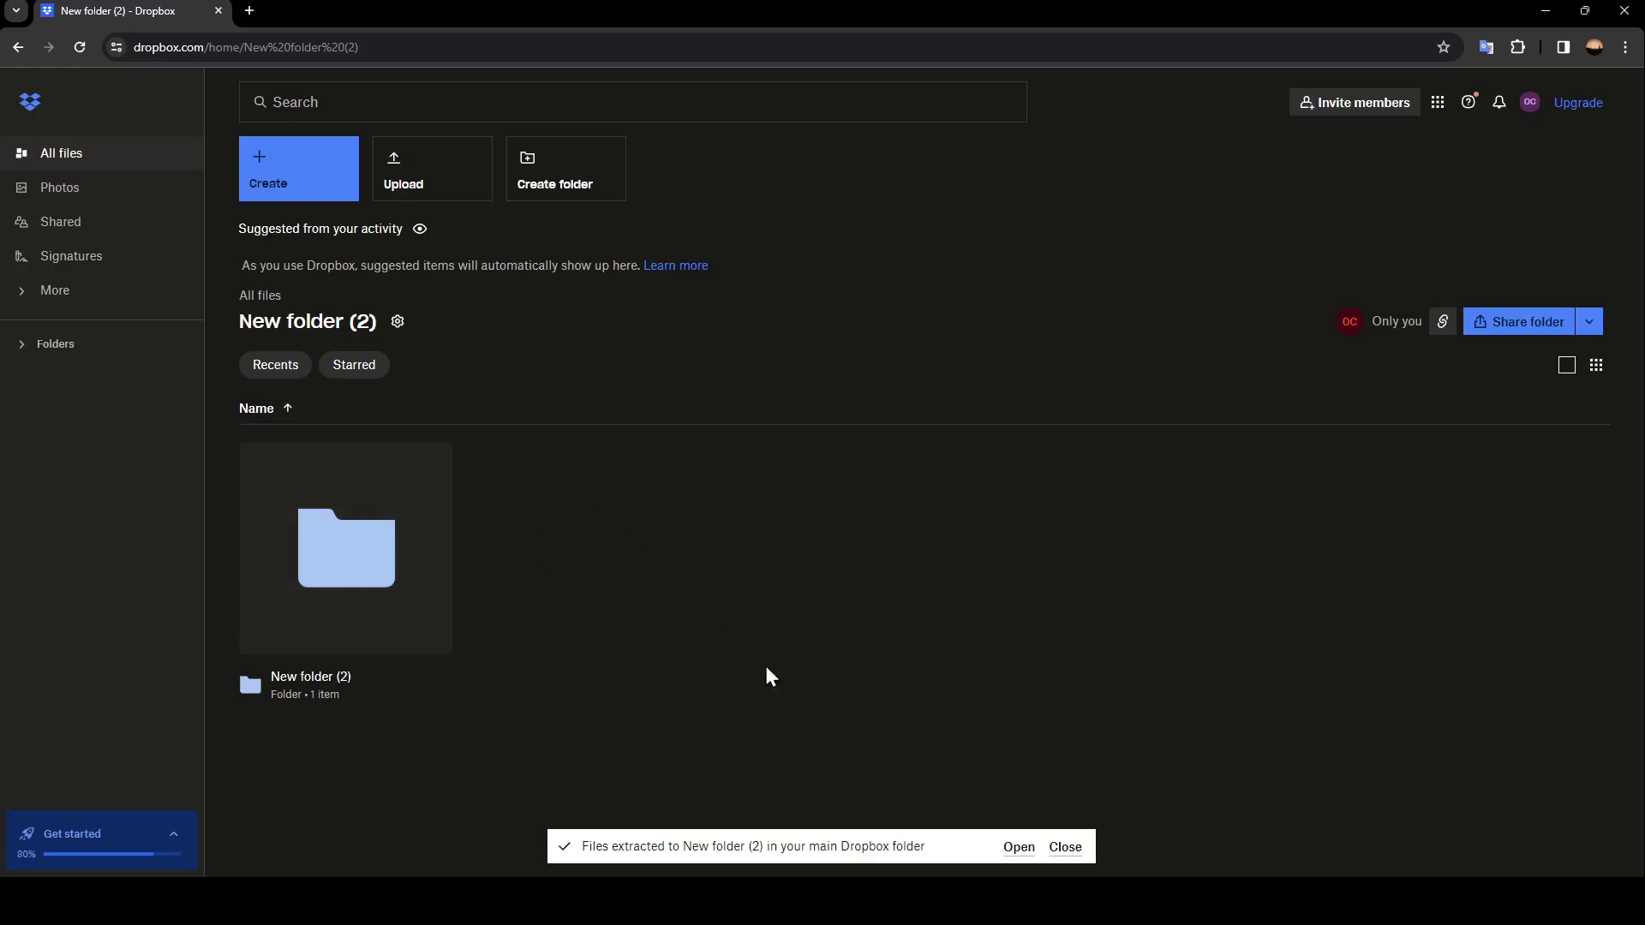
{"action": "left_click", "coordinate": [1065, 853]}
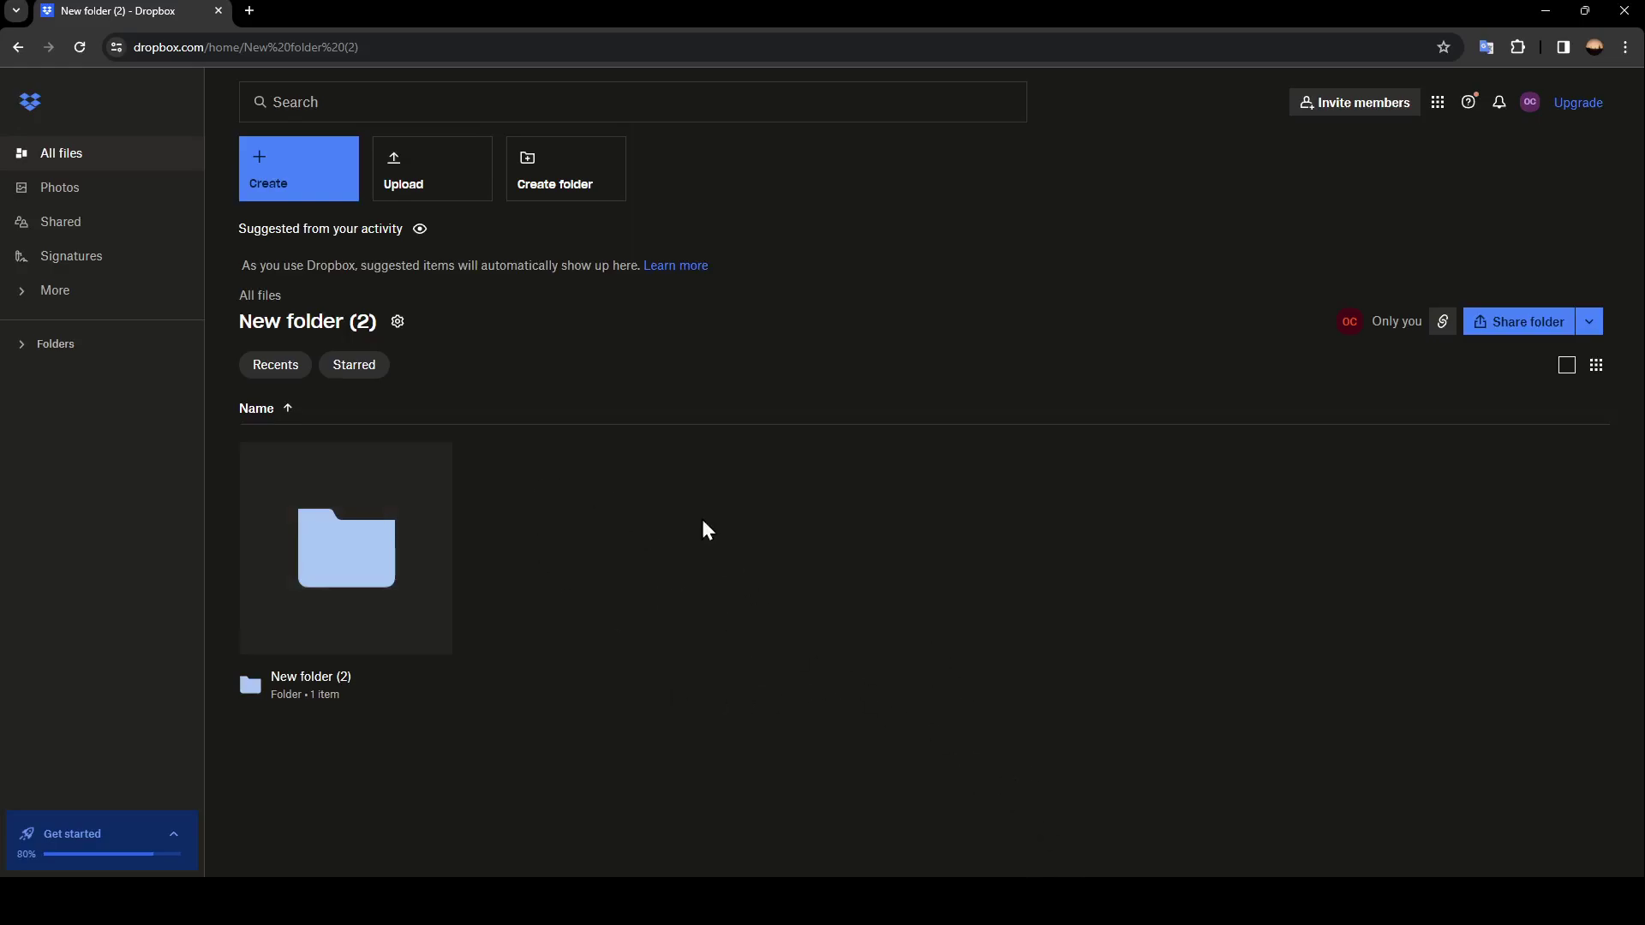